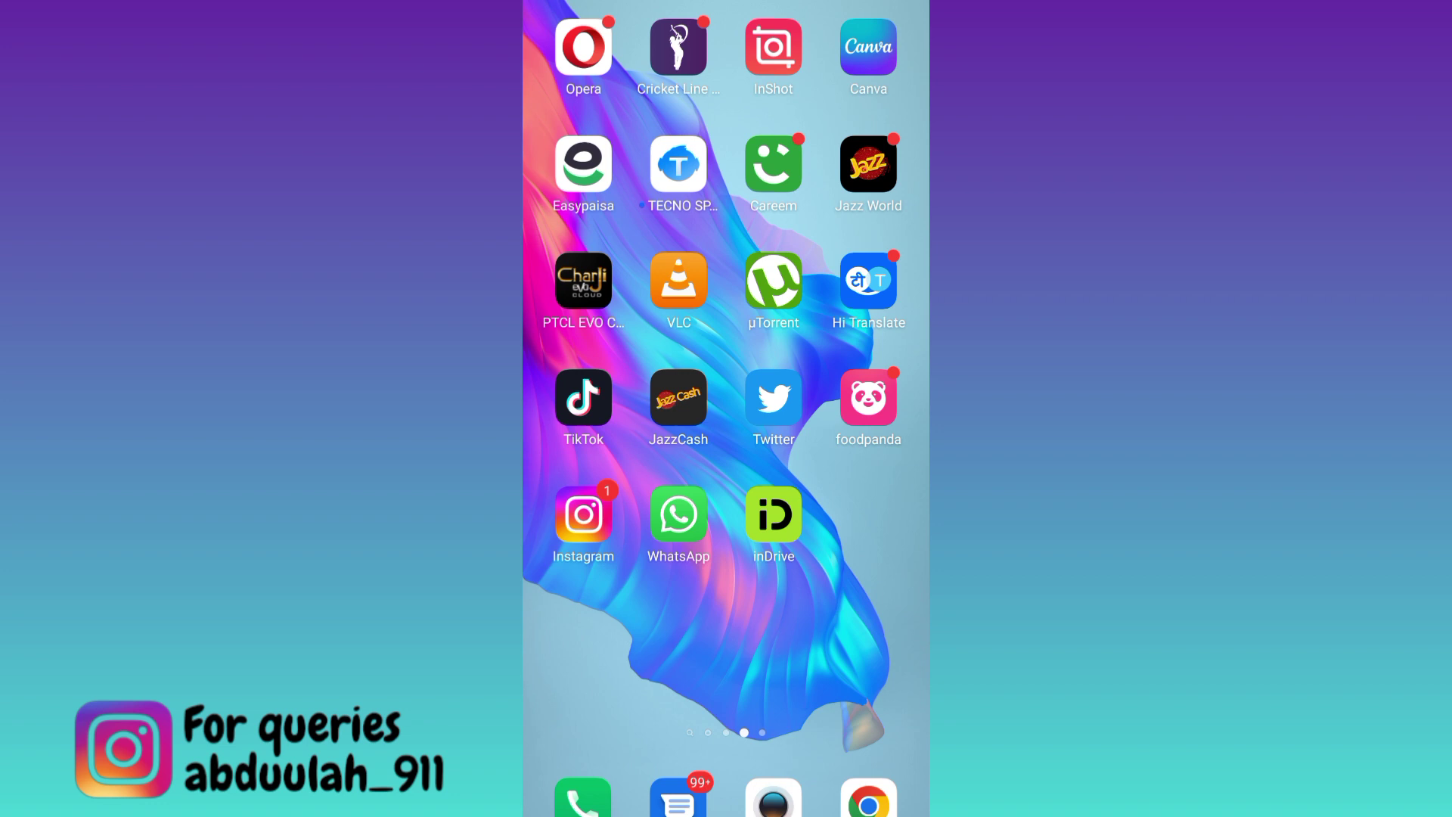
Open Chrome and start a Google search for a hacked Facebook account
{"action": "left_click", "coordinate": [868, 800]}
{"action": "left_click", "coordinate": [726, 17]}
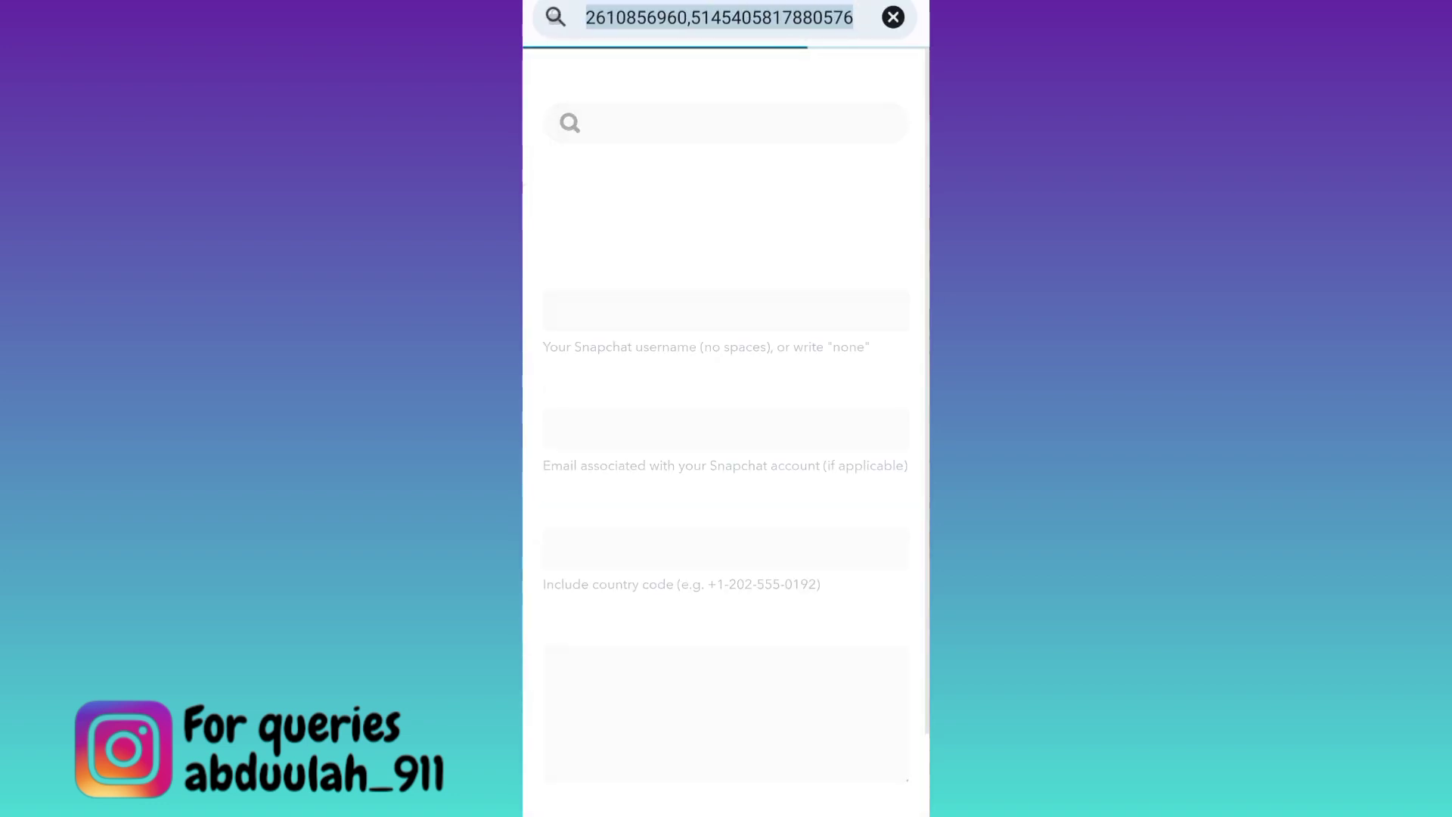
{"action": "type", "text": "ha"}
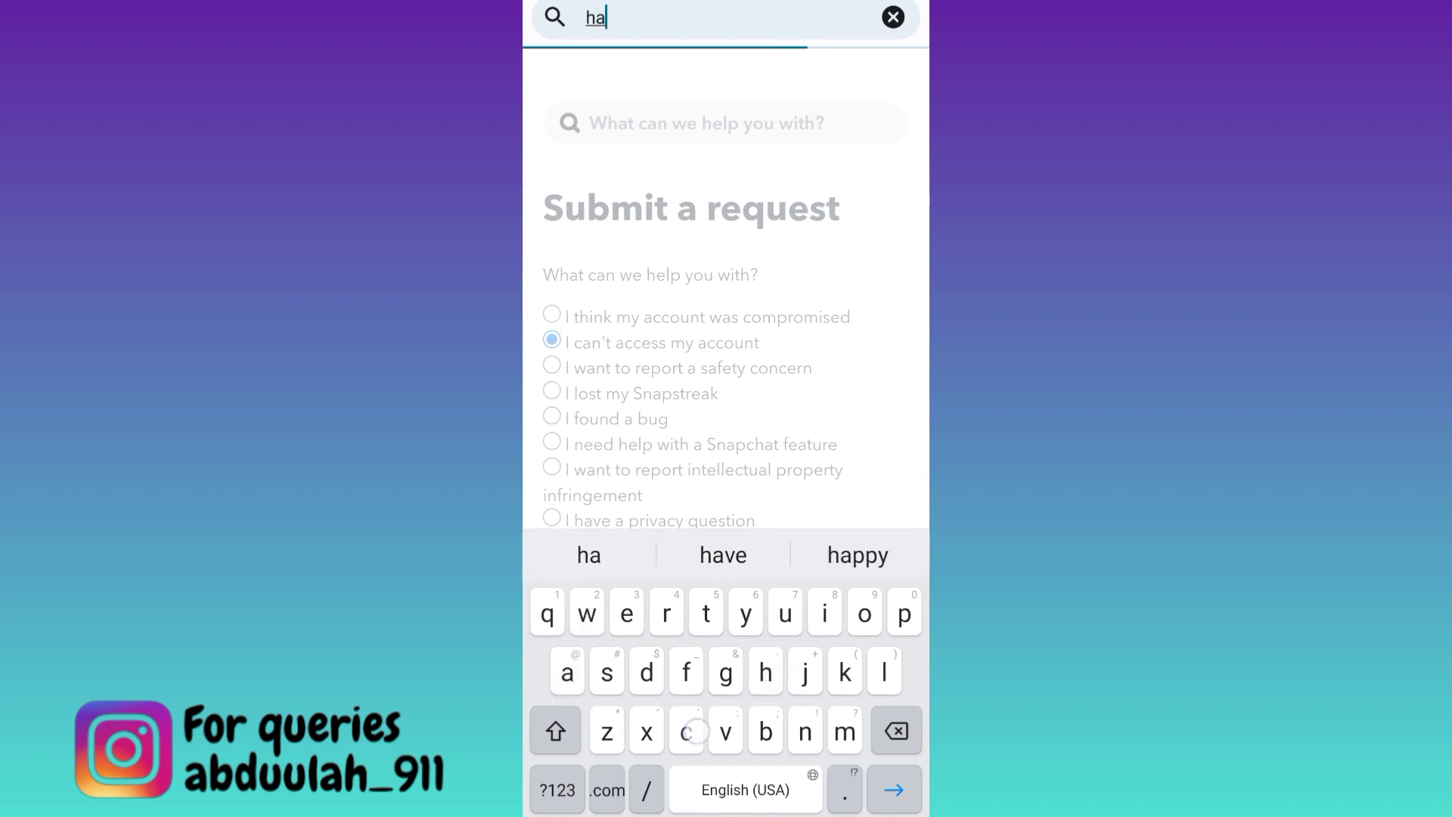
{"action": "type", "text": "cked fa"}
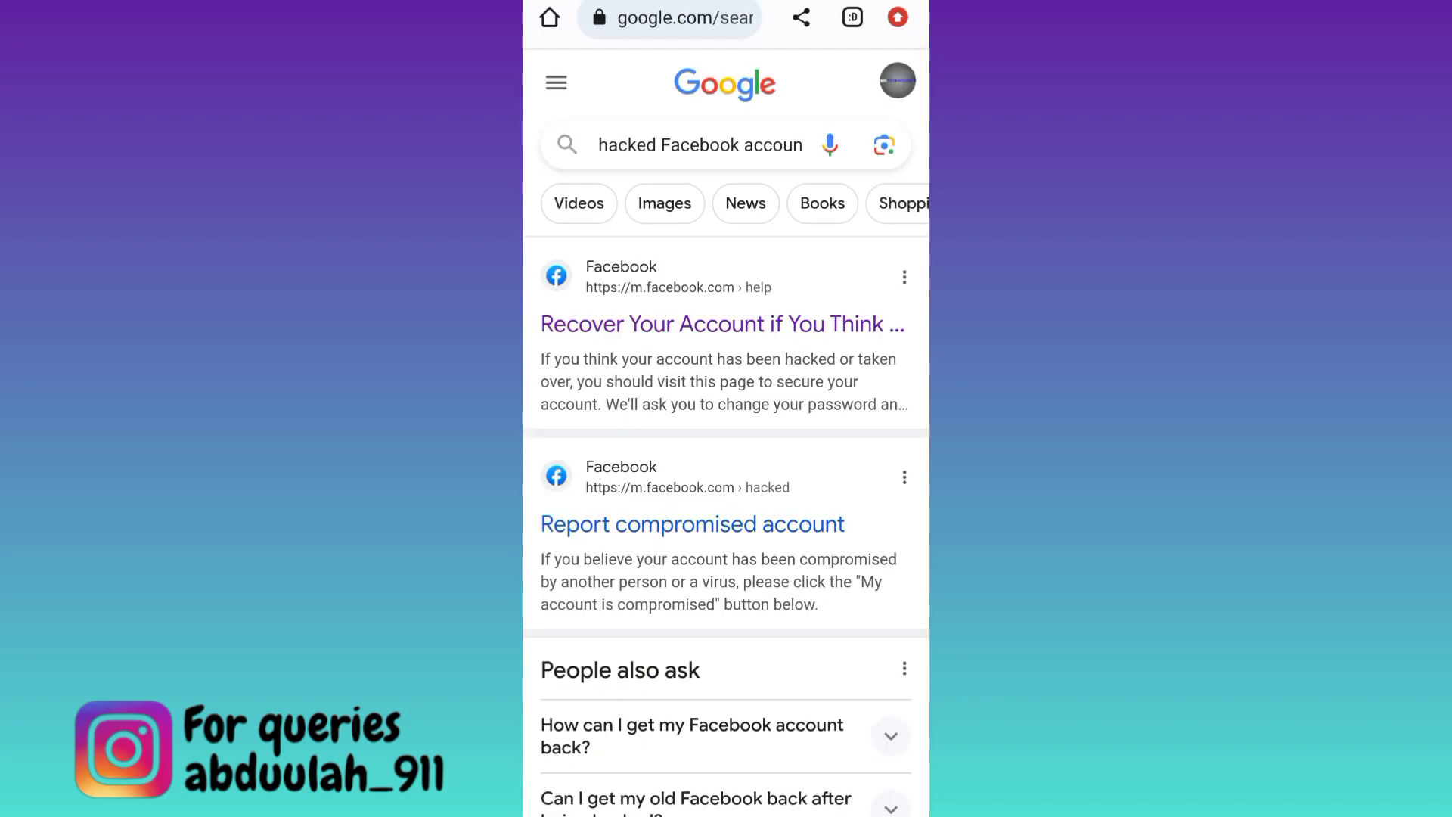
In the hacked-account guide, answer: someone else gained access, can't log in, no contact access
{"action": "left_click", "coordinate": [722, 323]}
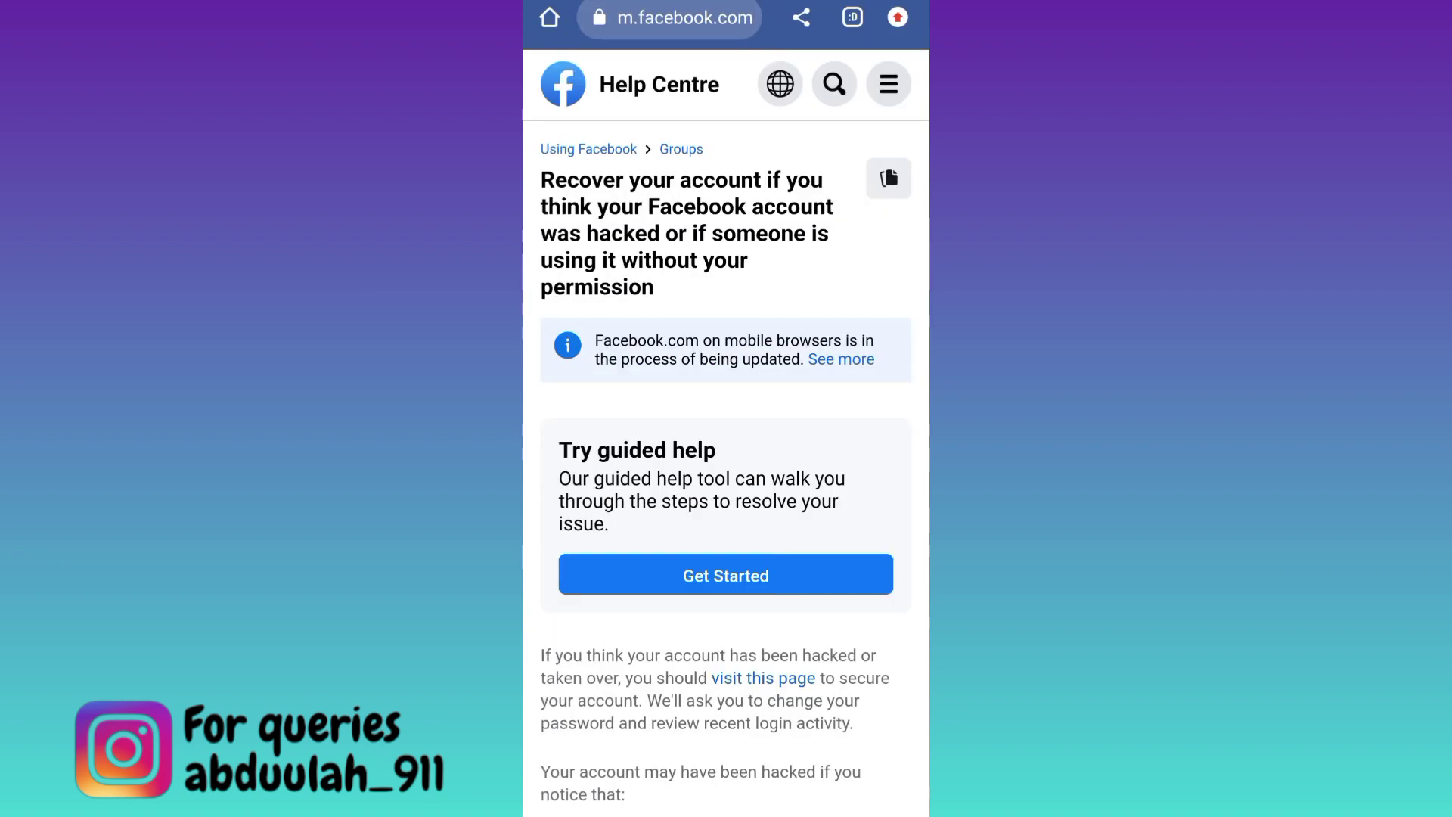
{"action": "left_click", "coordinate": [784, 567]}
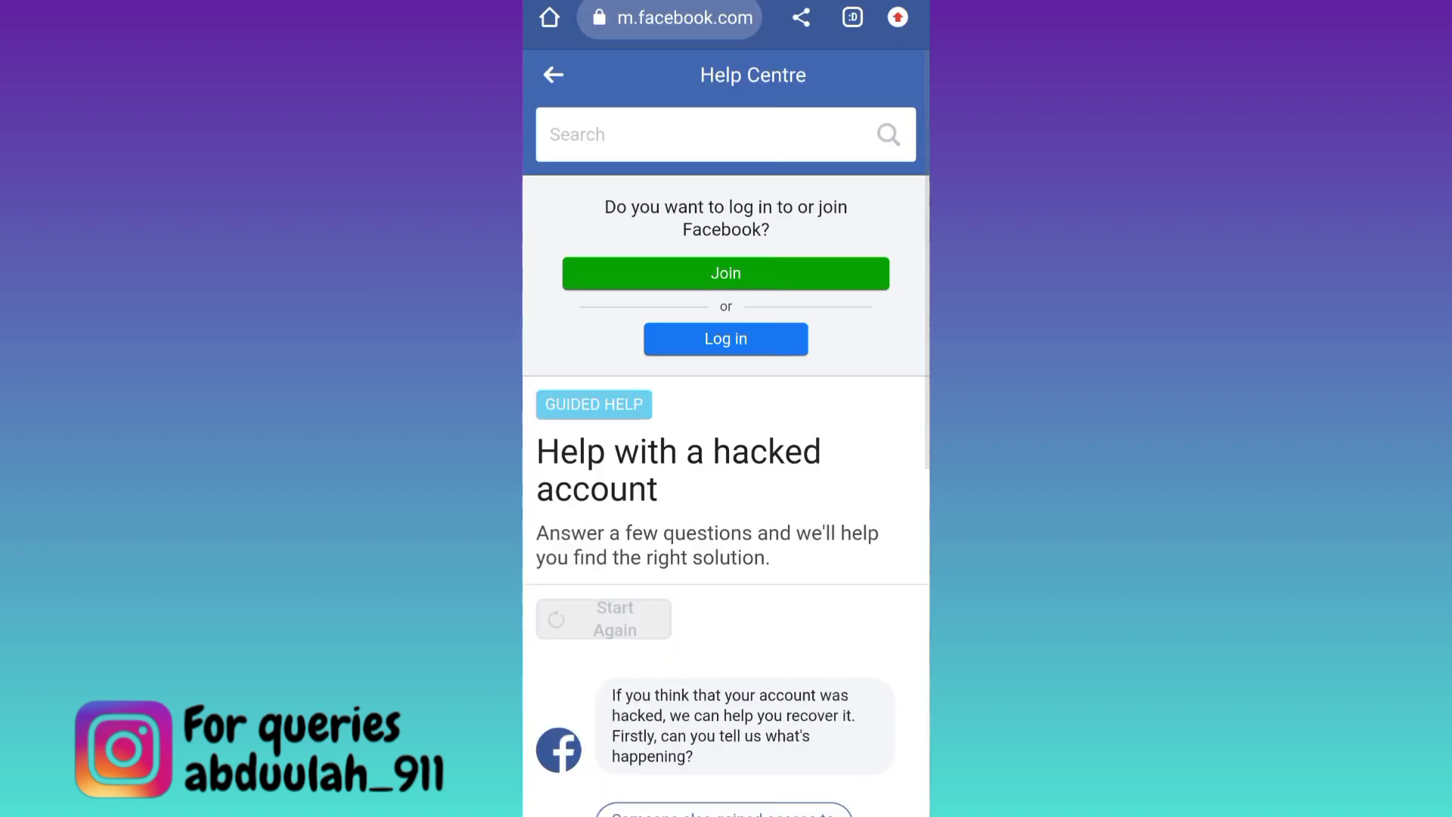
{"action": "scroll", "coordinate": [833, 695], "scroll_direction": "down", "scroll_amount": 2}
{"action": "scroll", "coordinate": [726, 511], "scroll_direction": "down", "scroll_amount": 3}
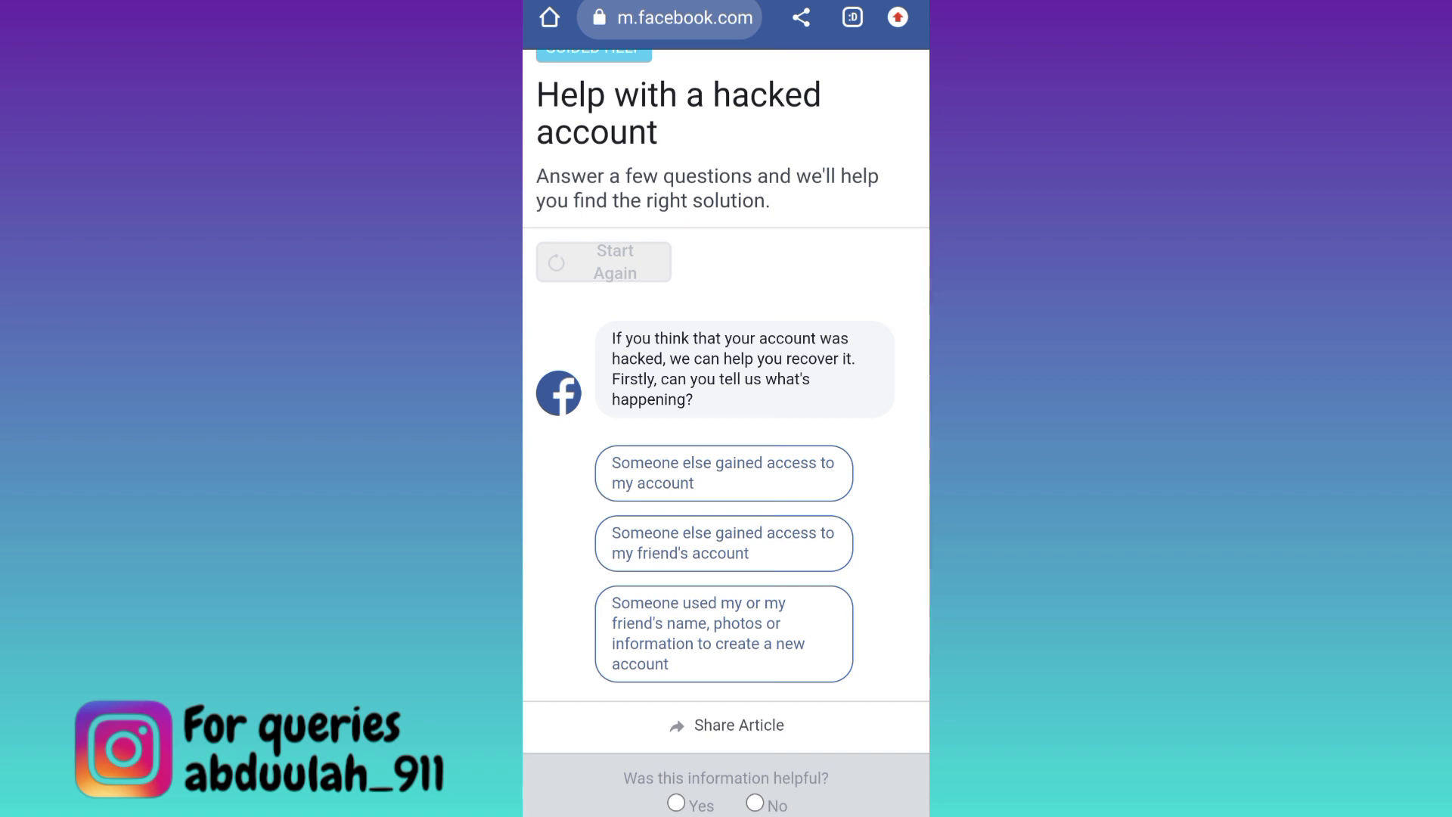
{"action": "left_click", "coordinate": [784, 474]}
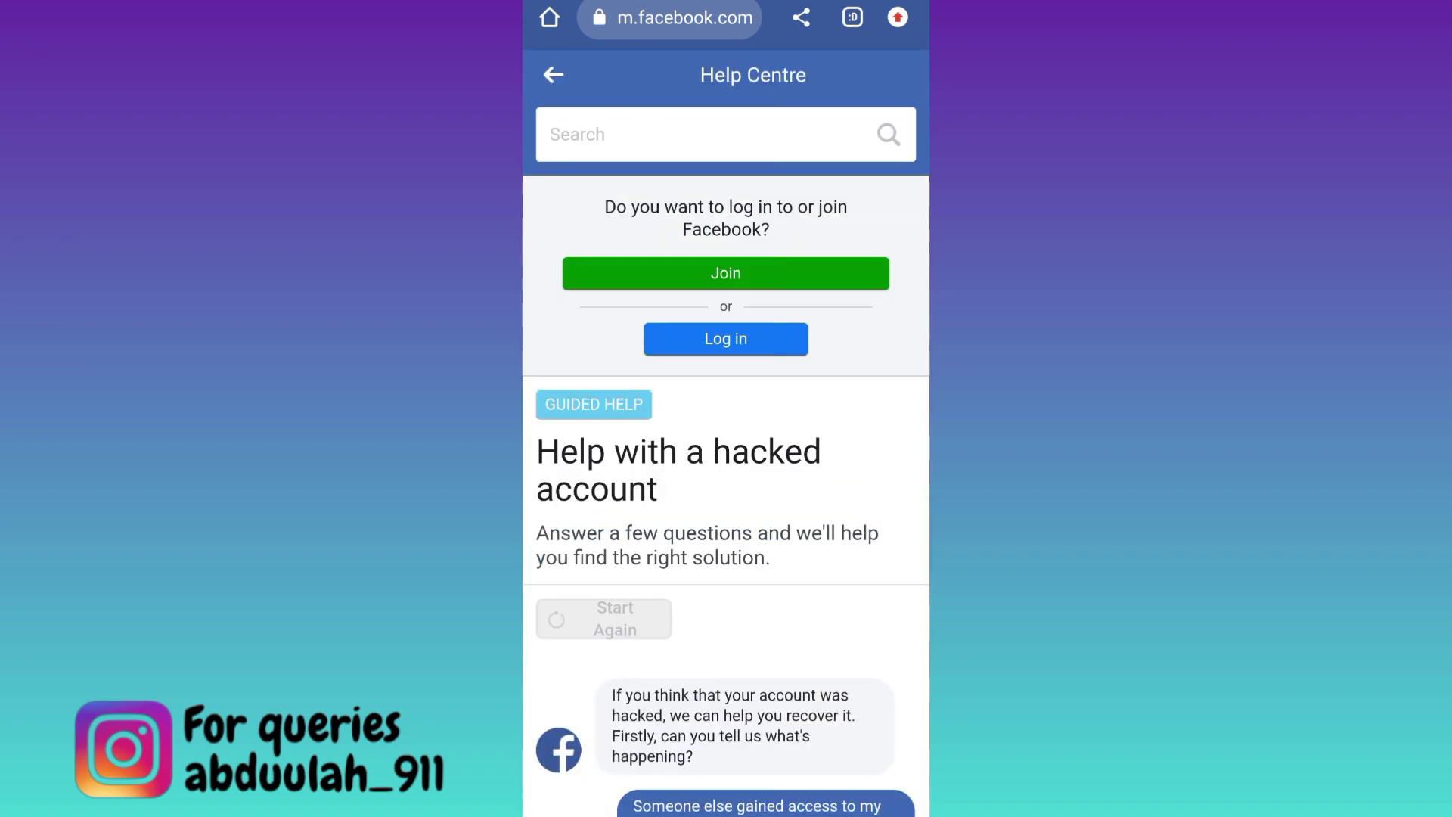
{"action": "scroll", "coordinate": [726, 454], "scroll_direction": "down", "scroll_amount": 1}
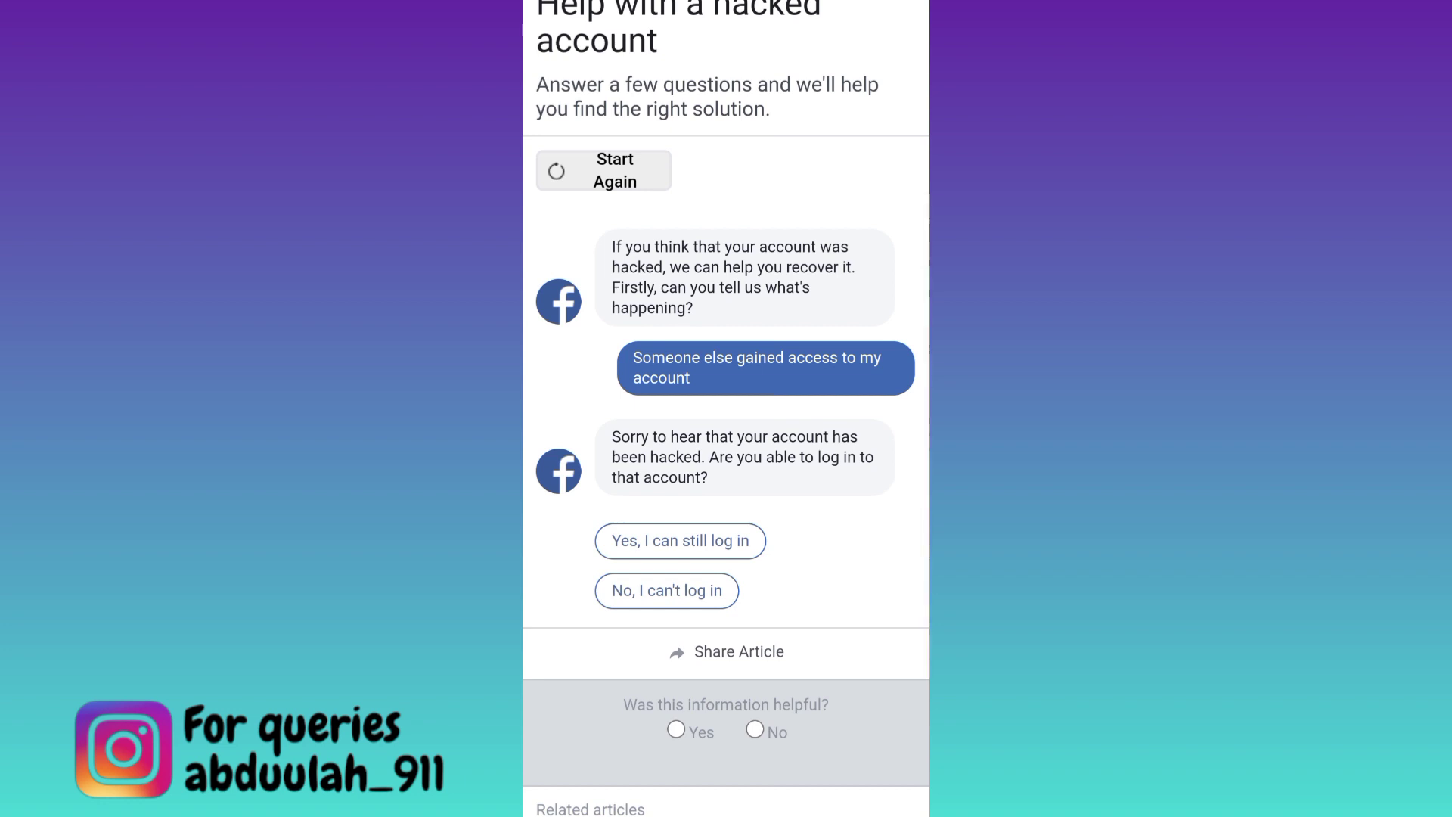
{"action": "left_click", "coordinate": [699, 592]}
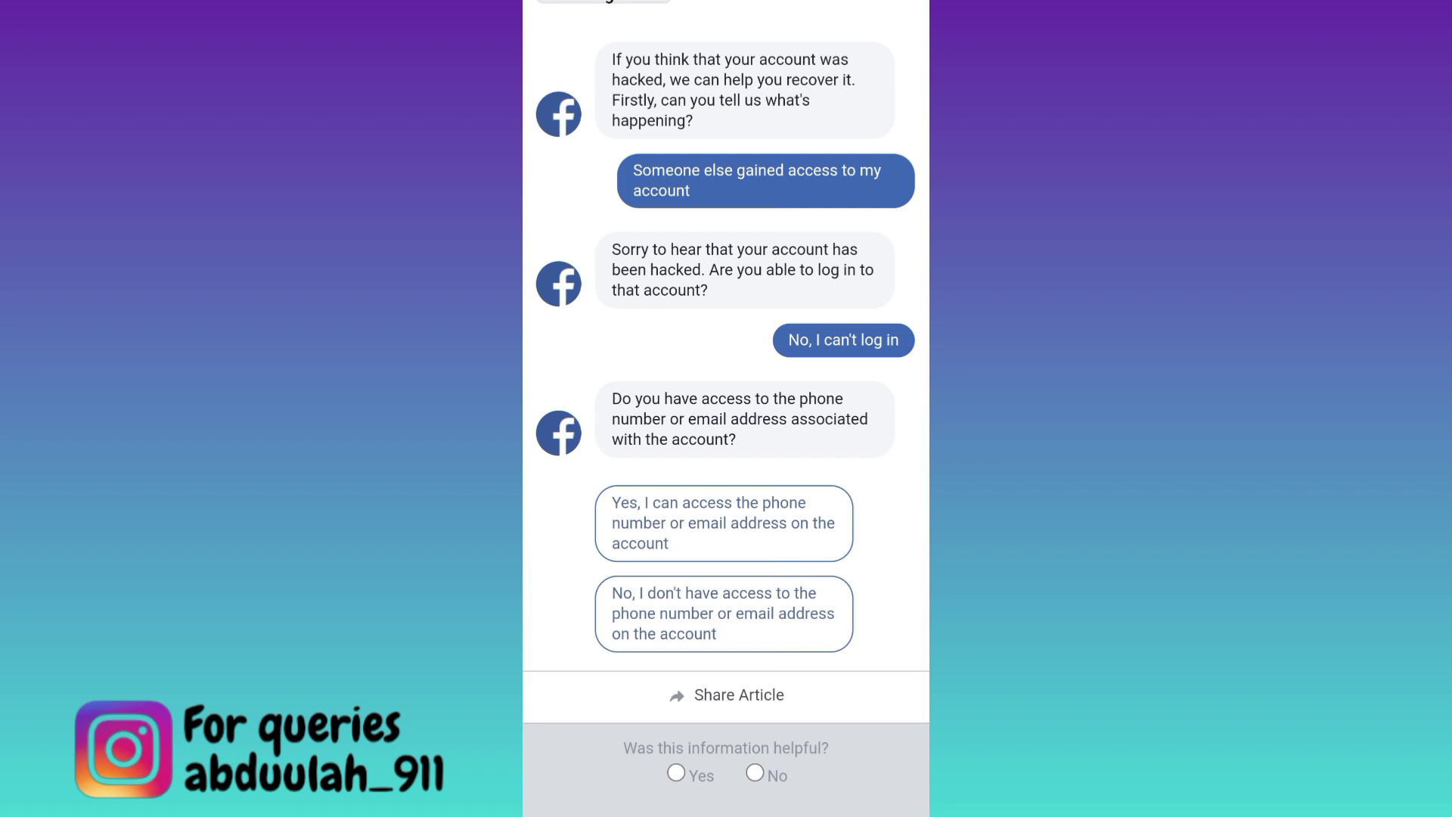
{"action": "left_click", "coordinate": [754, 615]}
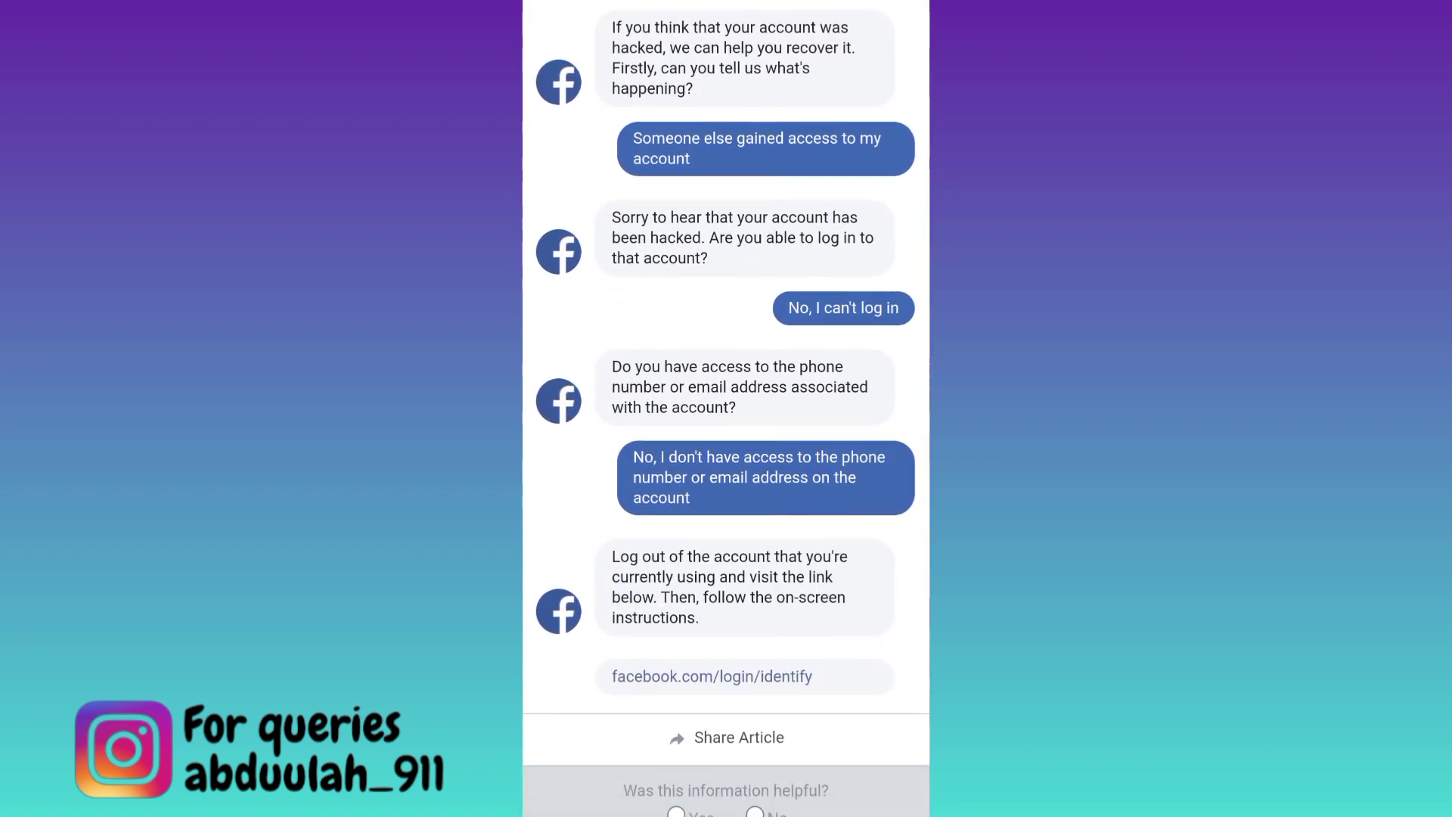
{"action": "left_click", "coordinate": [747, 673]}
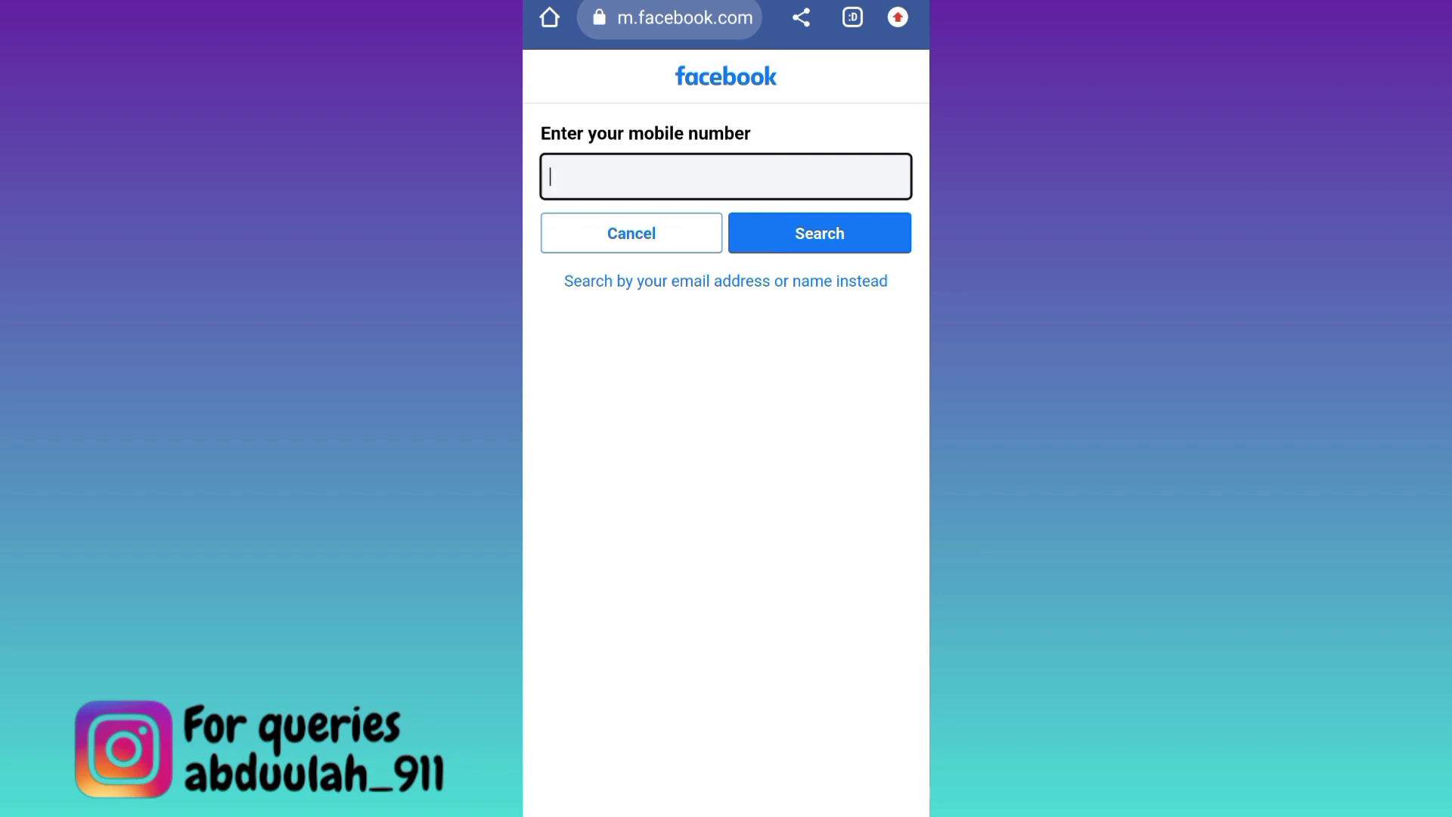
Switch to email-or-name search and search for the account holder's name
{"action": "left_click", "coordinate": [592, 286]}
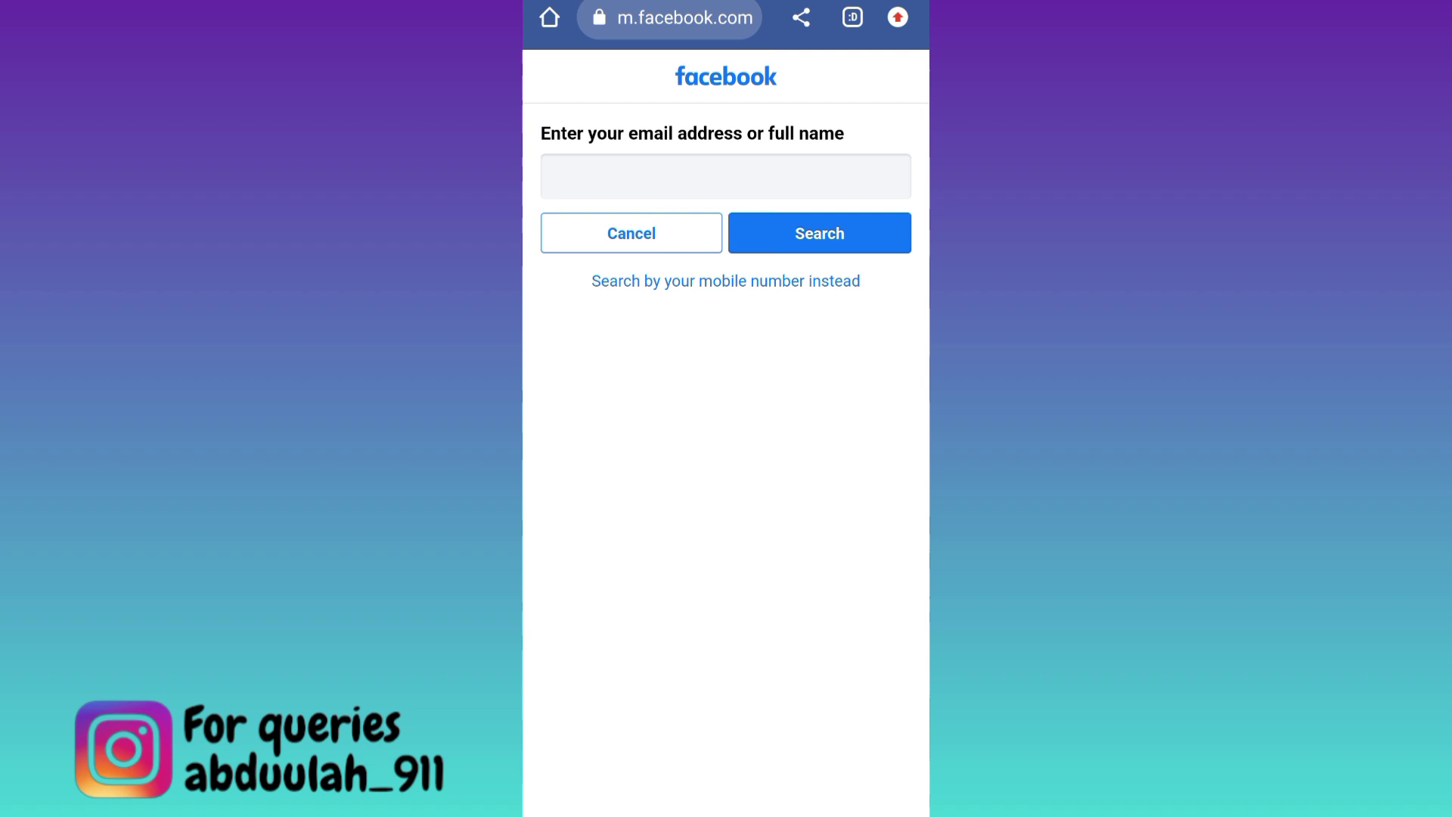
{"action": "left_click", "coordinate": [726, 176]}
{"action": "left_click", "coordinate": [765, 234]}
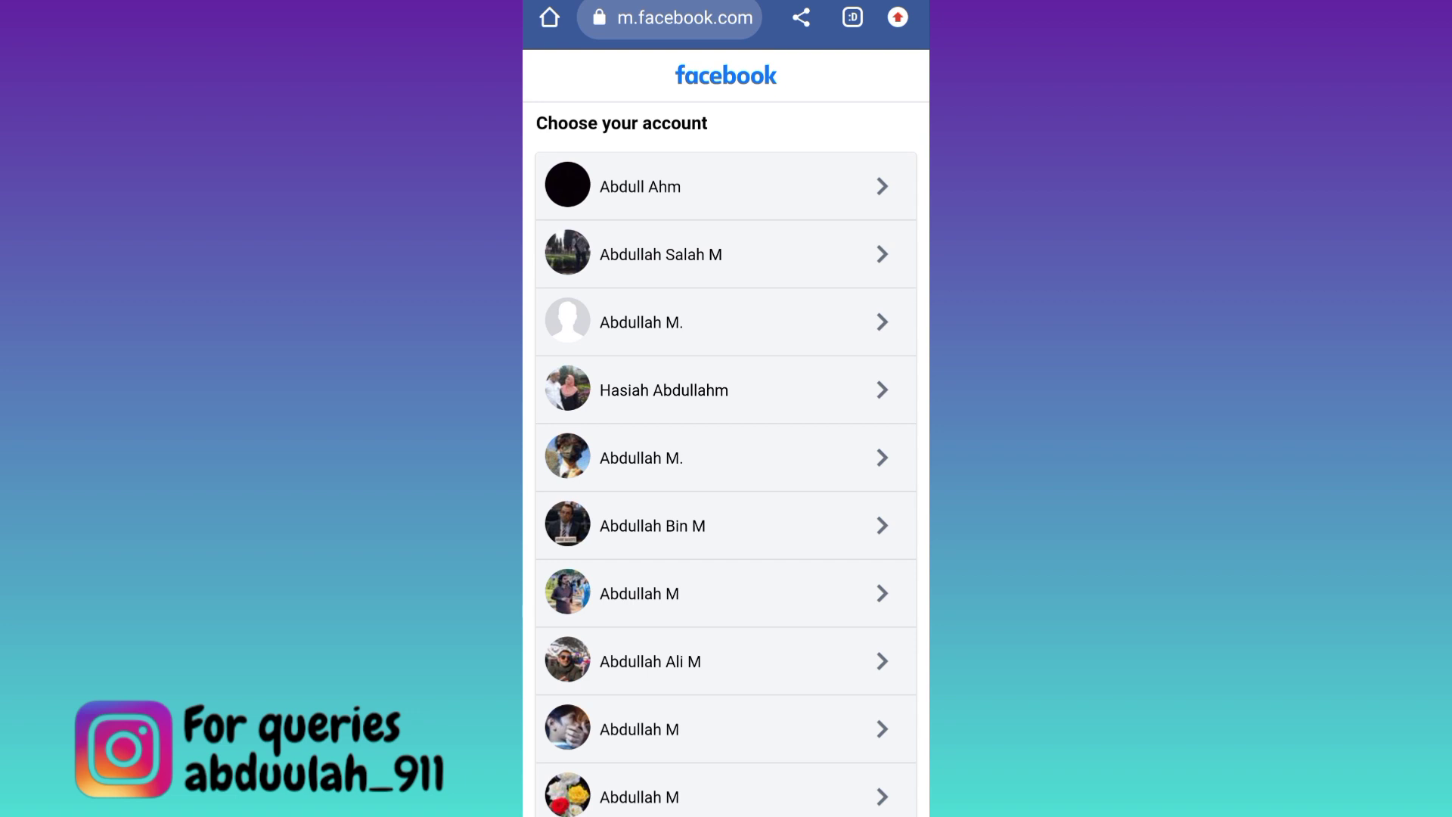
{"action": "scroll", "coordinate": [783, 658], "scroll_direction": "down", "scroll_amount": 2}
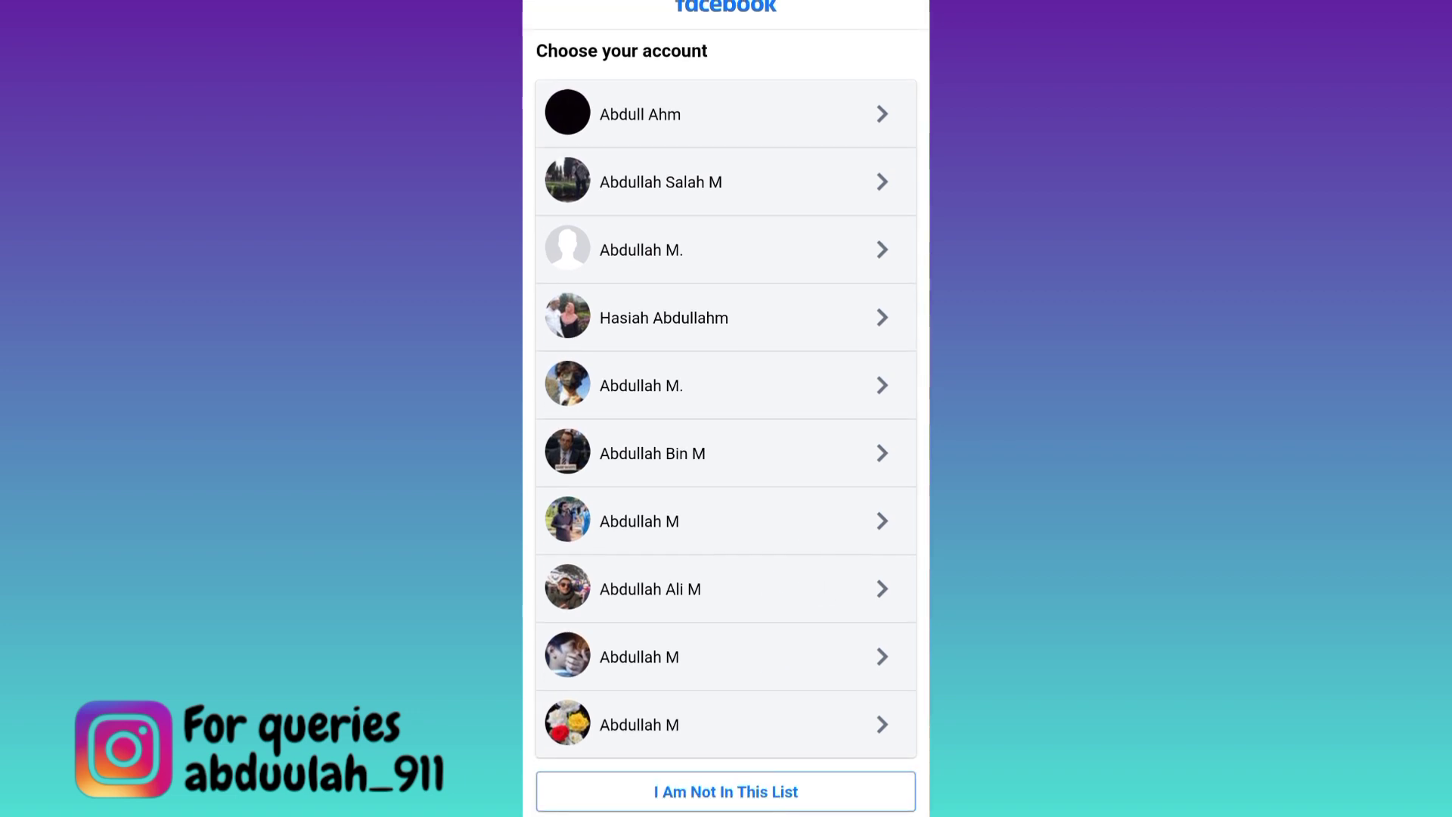
Mark the account as not listed and search using a friend's full name
{"action": "left_click", "coordinate": [735, 791]}
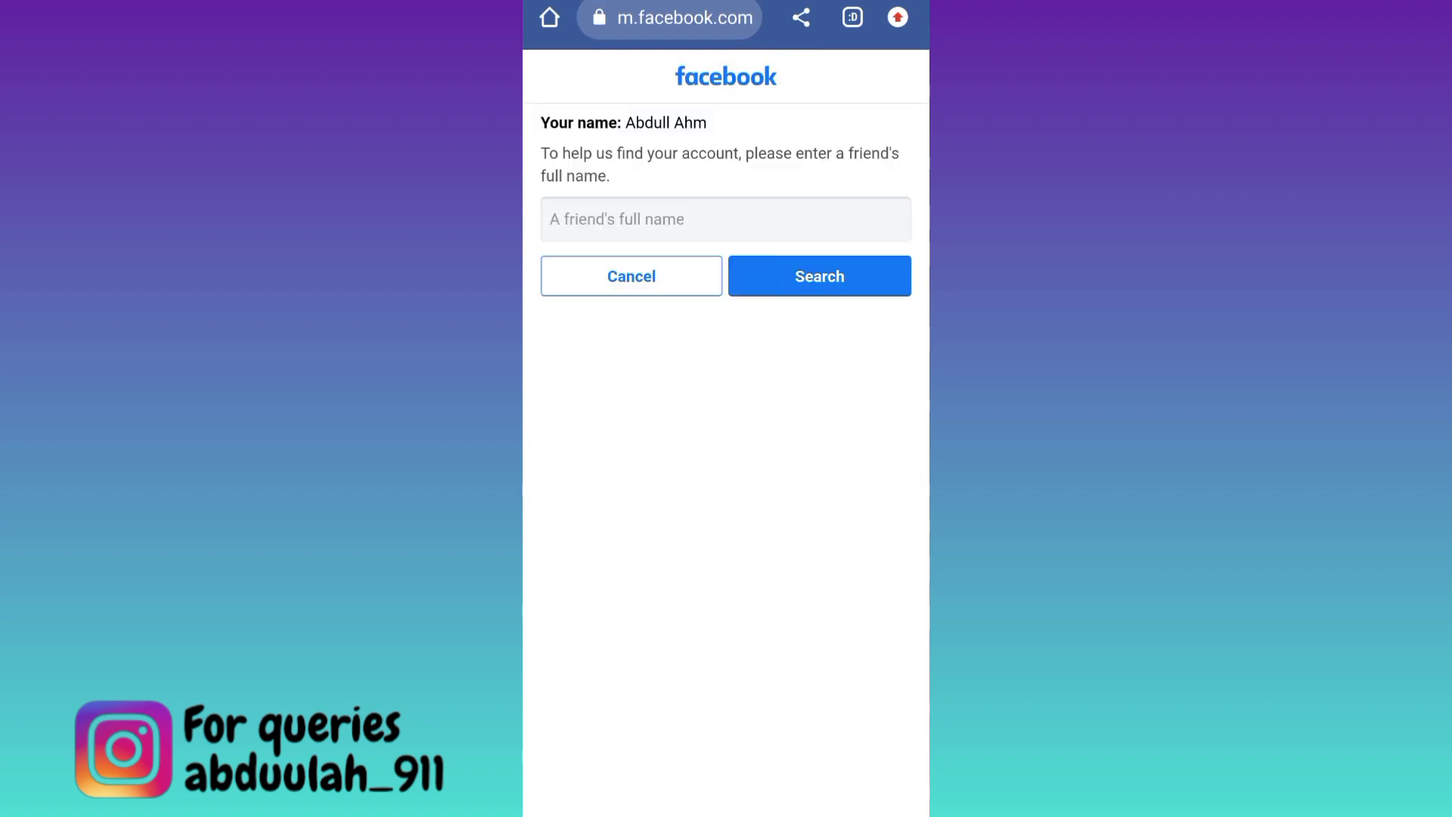
{"action": "left_click", "coordinate": [577, 229]}
{"action": "left_click", "coordinate": [579, 268]}
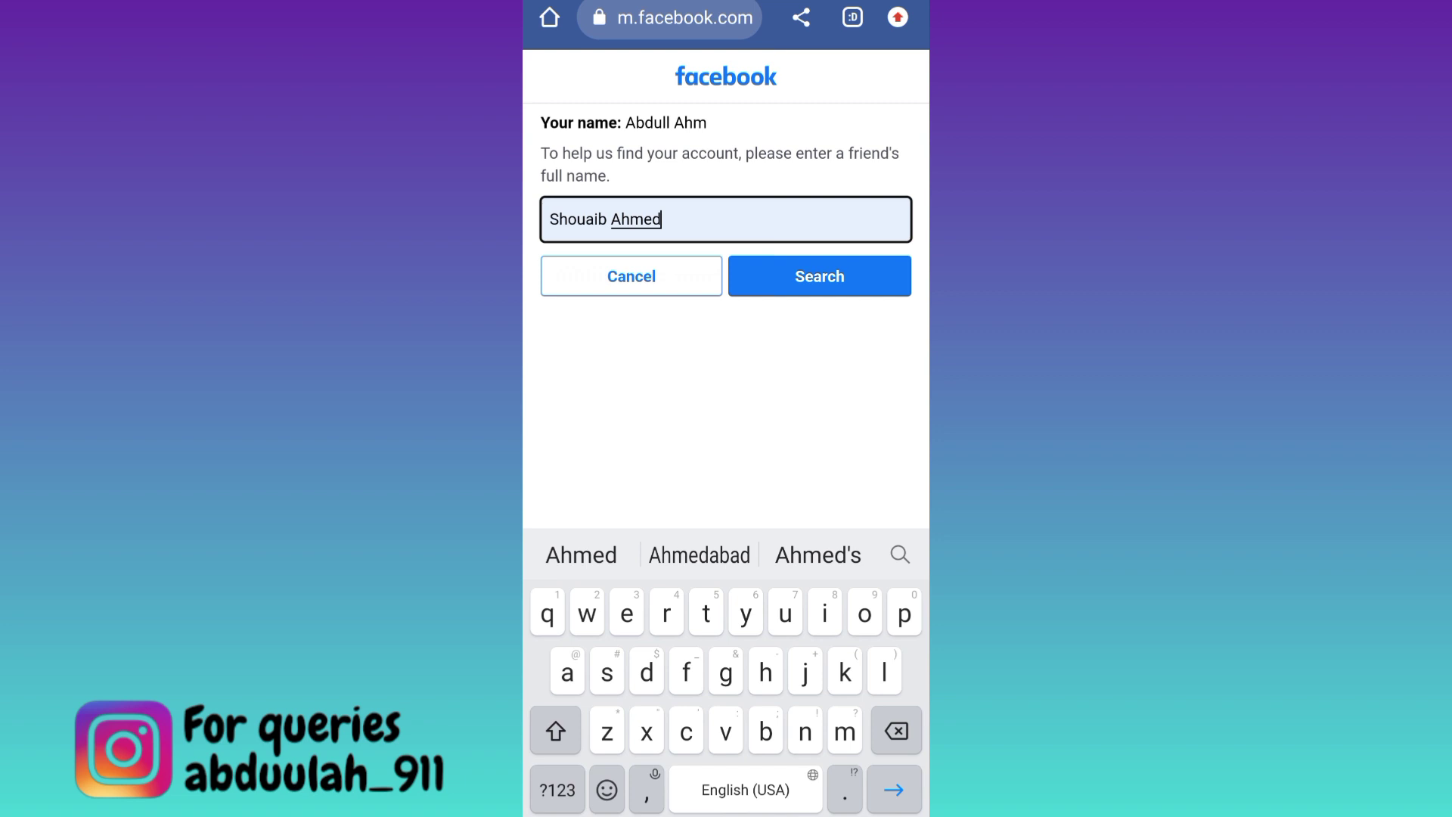
{"action": "left_click", "coordinate": [743, 279]}
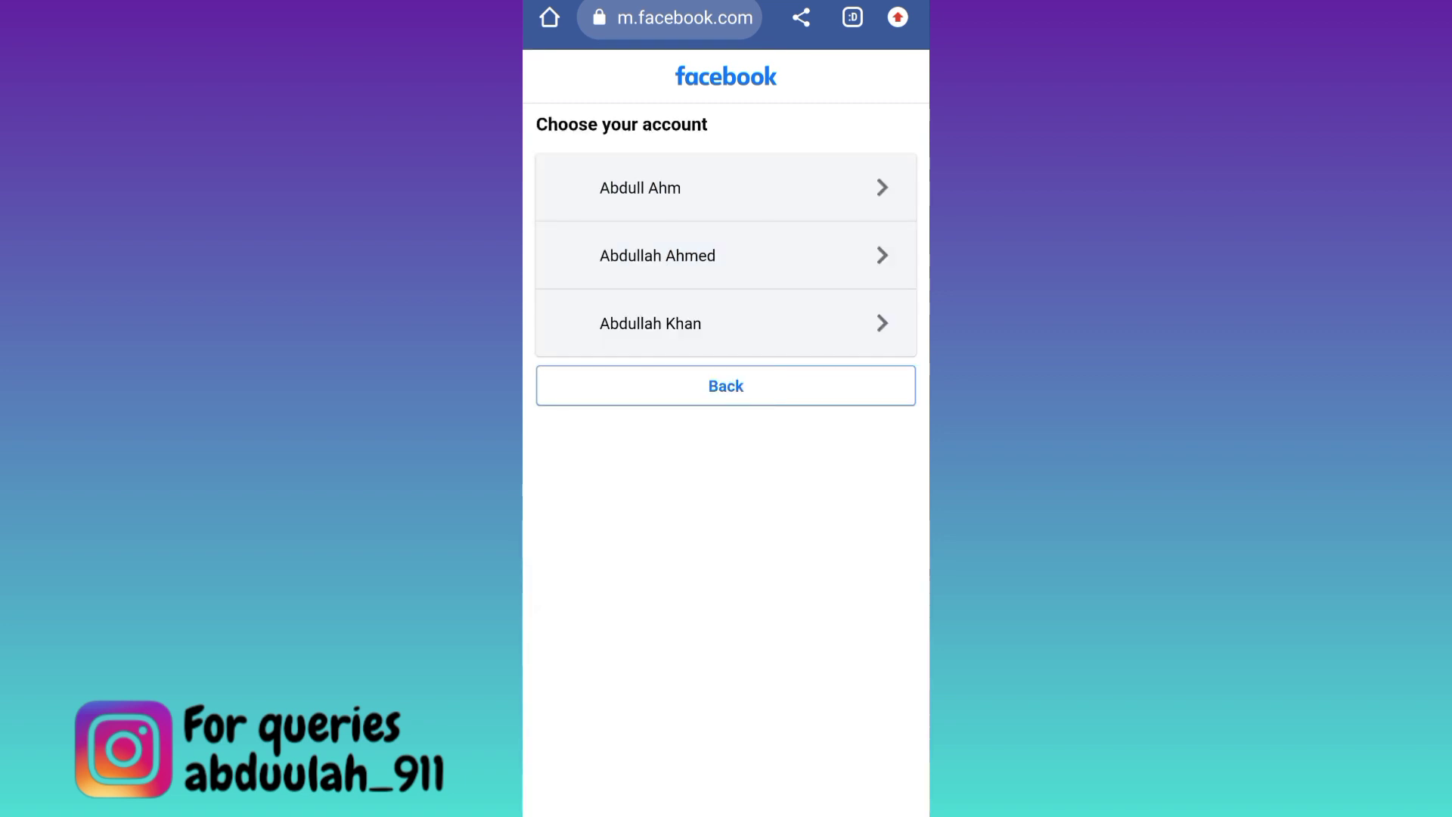
Confirm the matching account, report lost contact access, and start recovery
{"action": "left_click", "coordinate": [608, 196]}
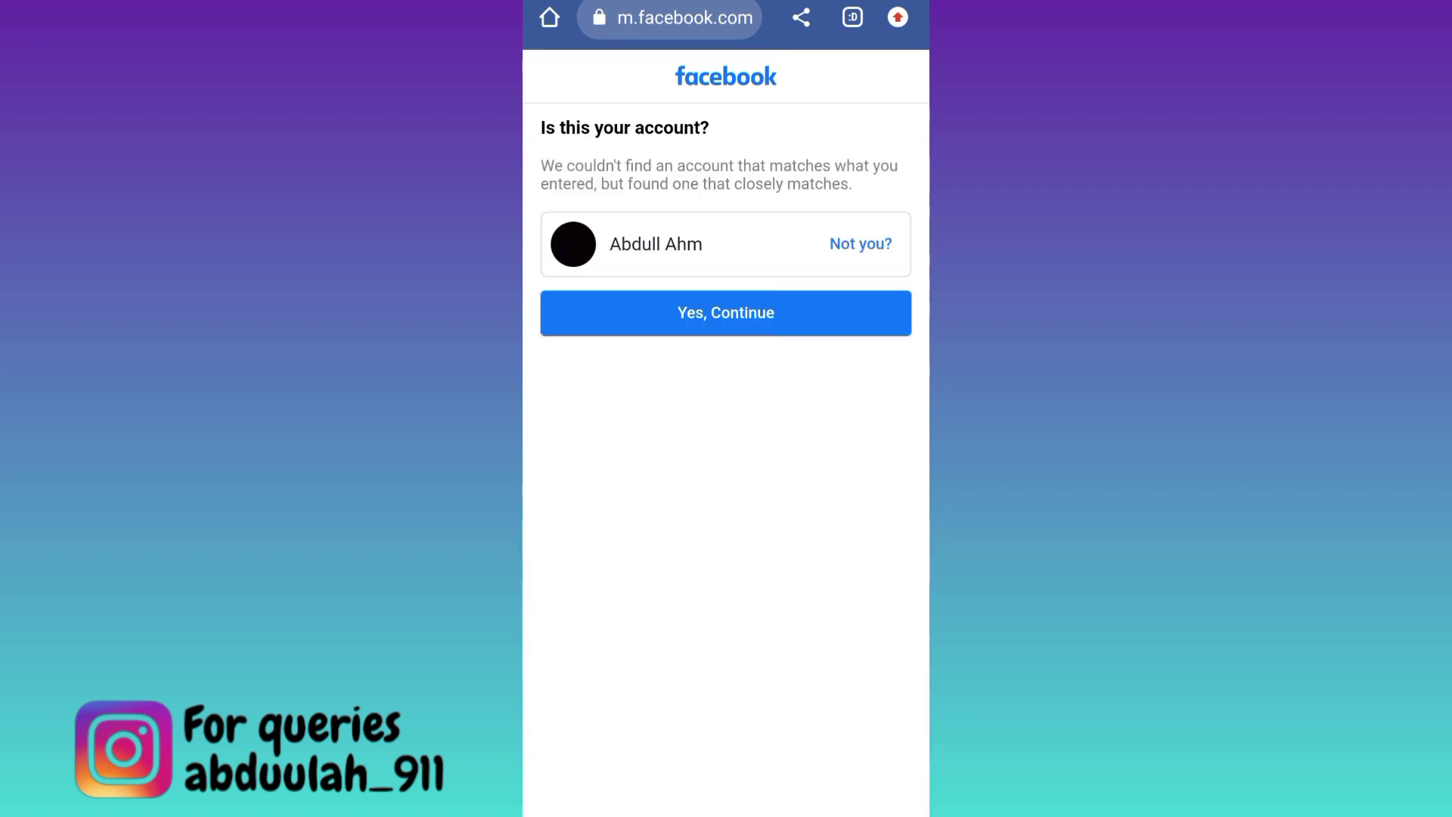
{"action": "left_click", "coordinate": [574, 317]}
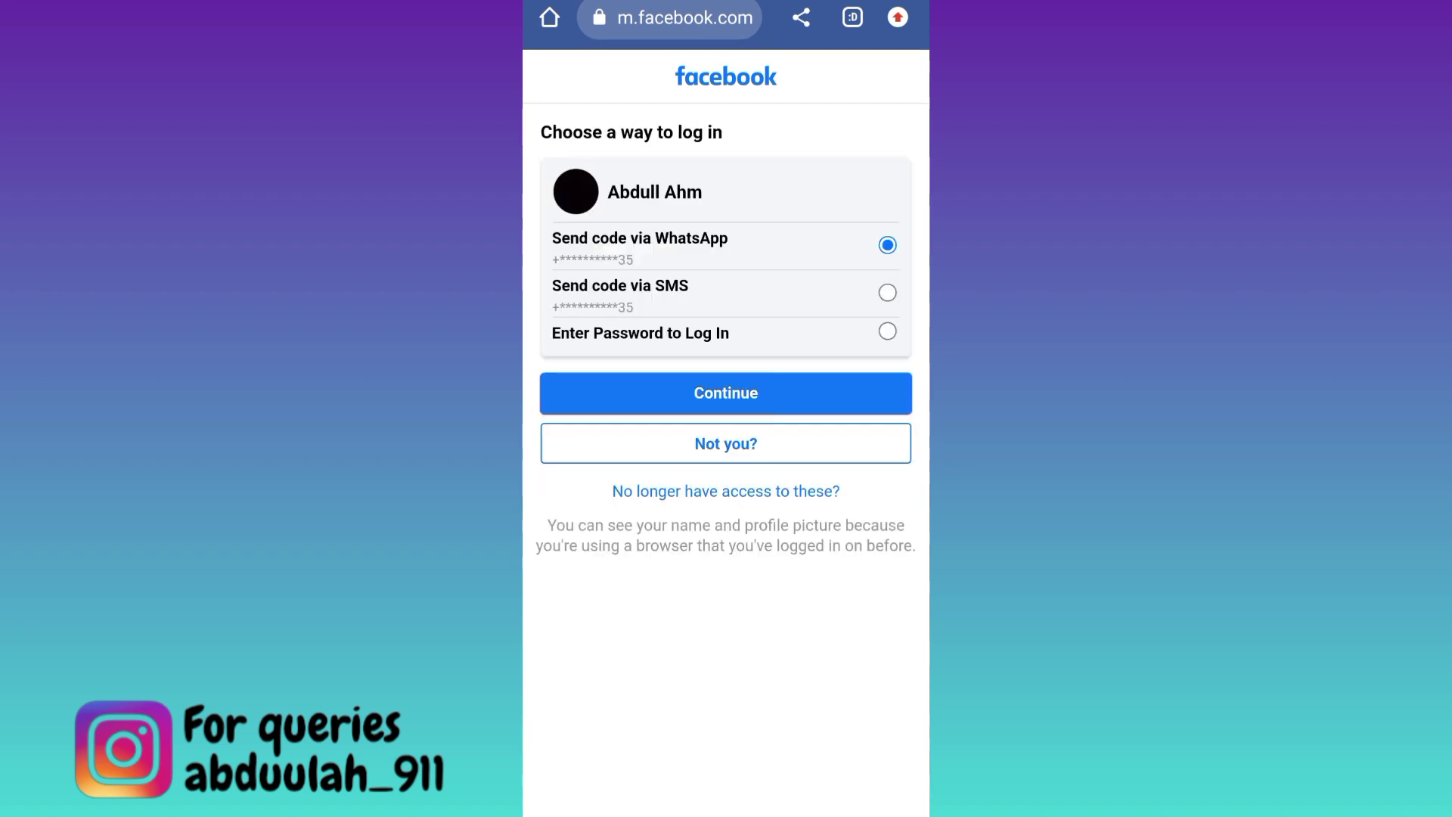
{"action": "left_click", "coordinate": [753, 491]}
{"action": "left_click", "coordinate": [754, 774]}
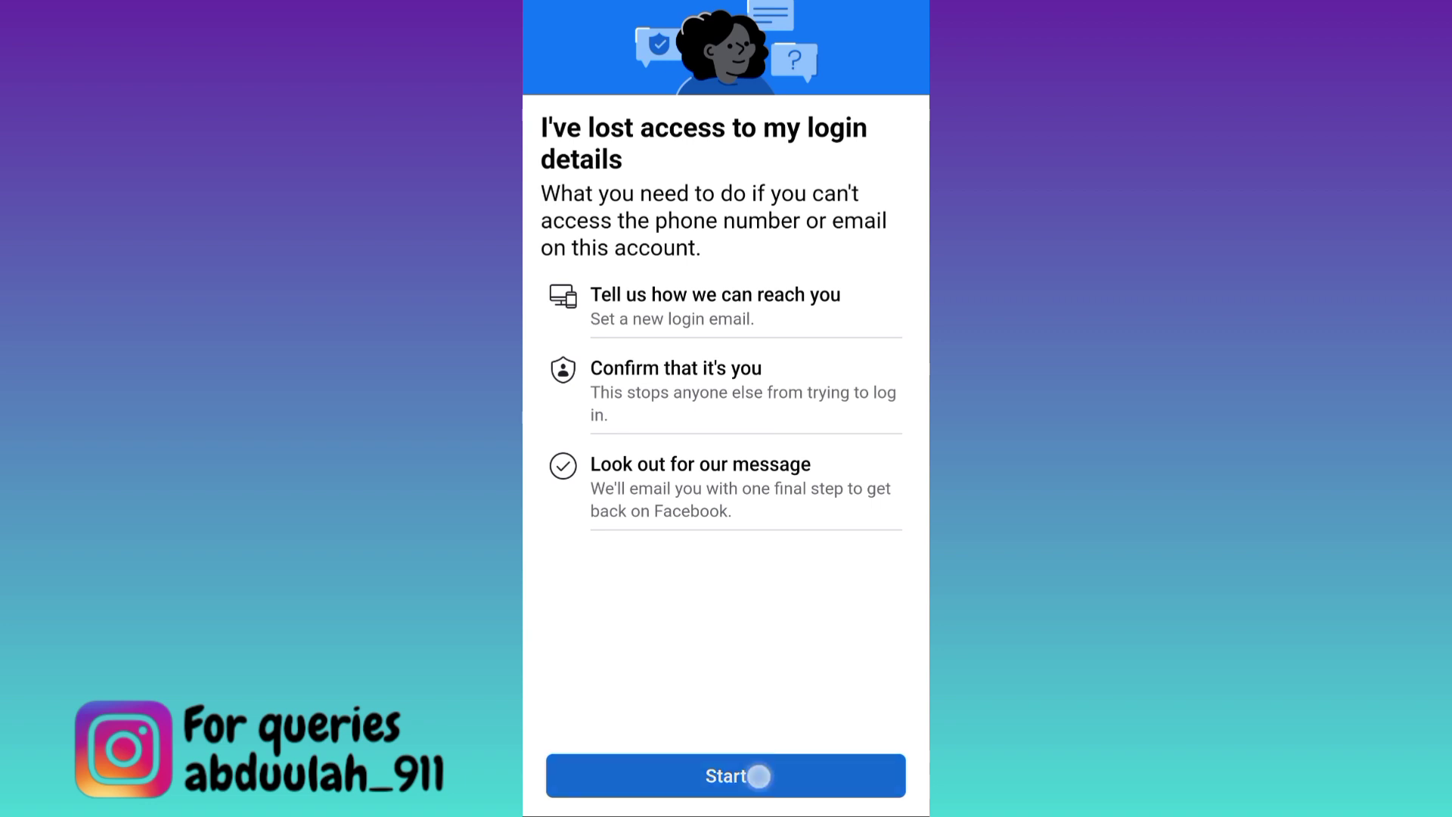
Enter a new login email in the New email field, leaving Get code enabled
{"action": "left_click", "coordinate": [772, 454]}
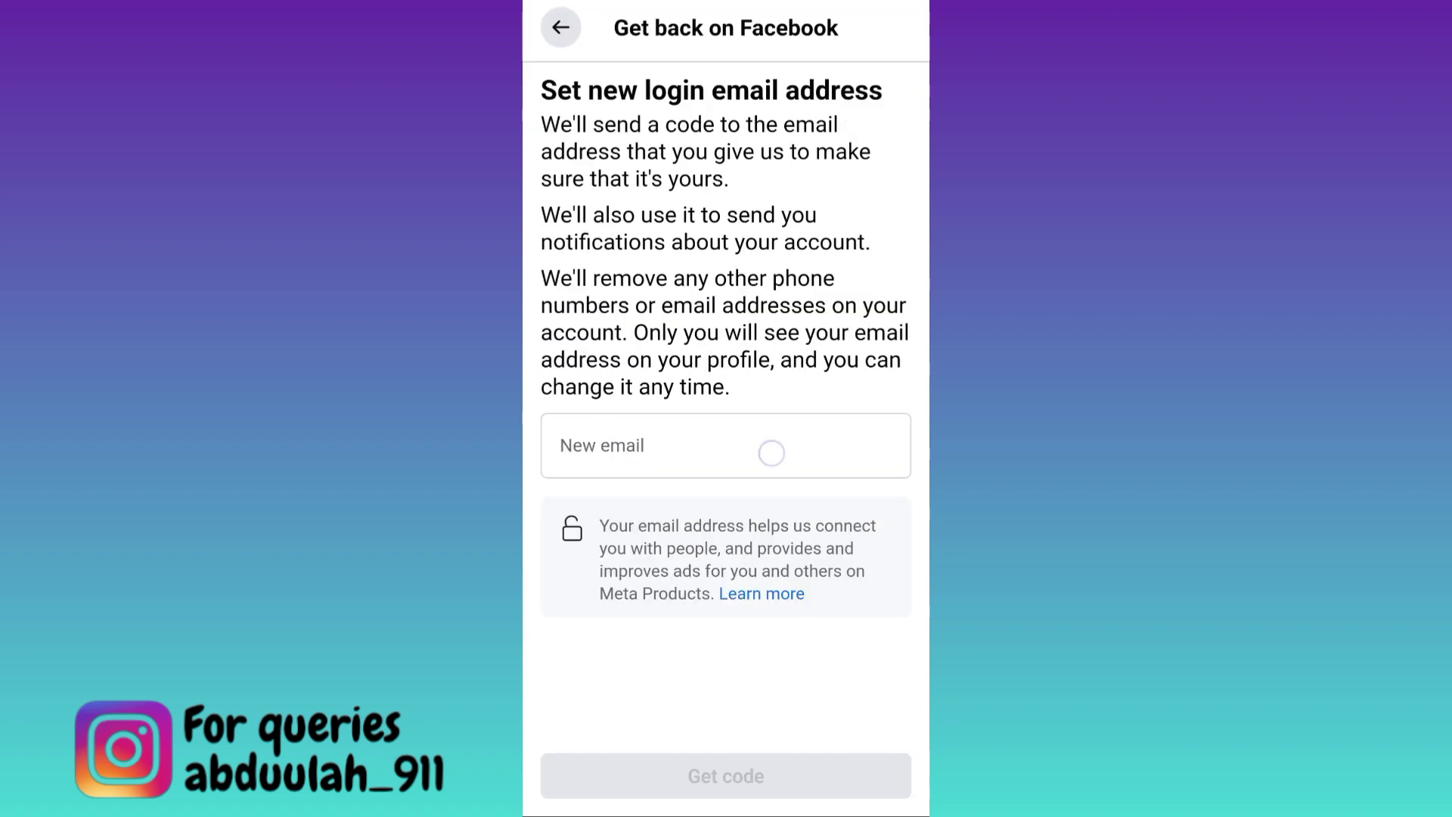
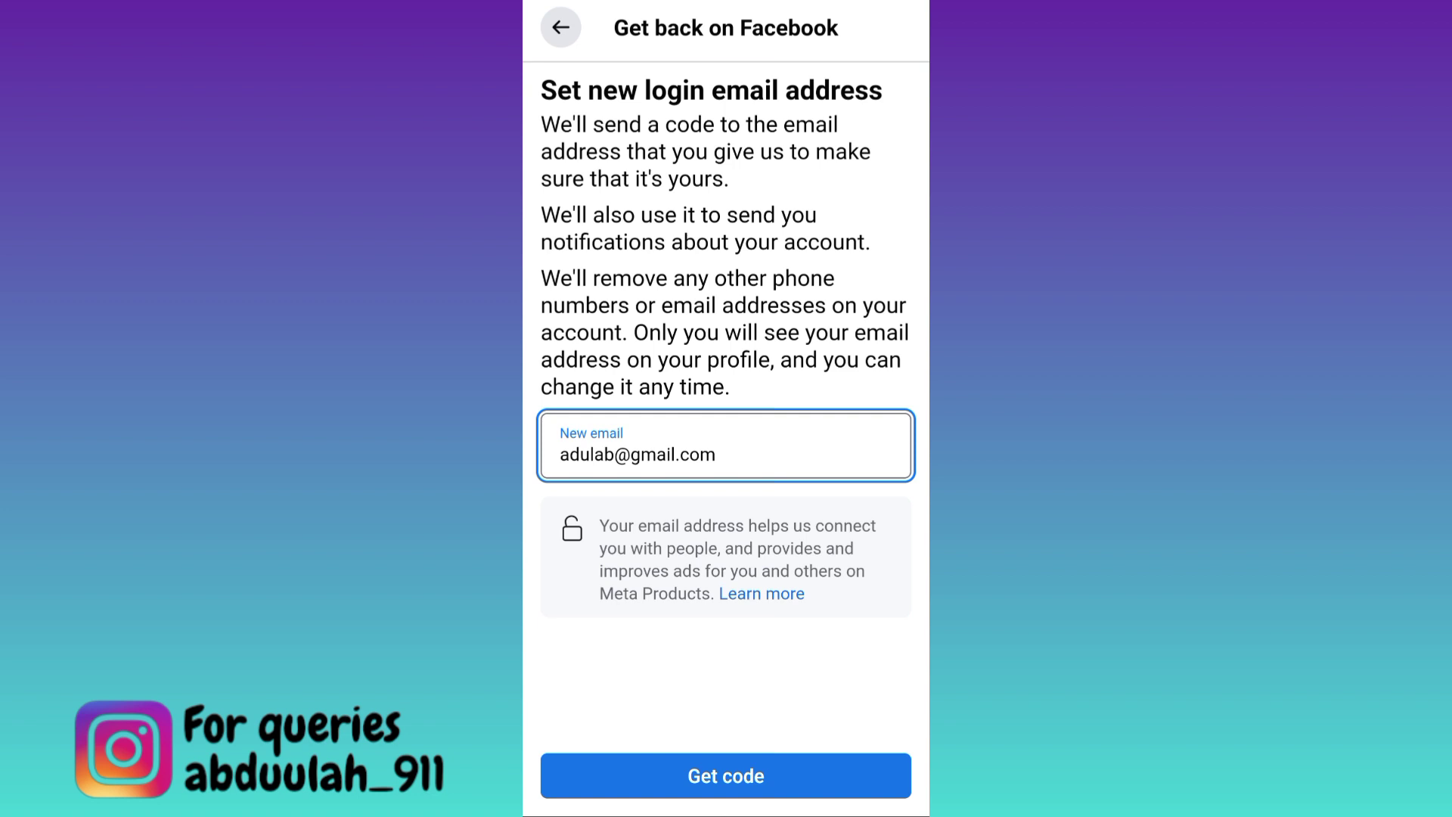